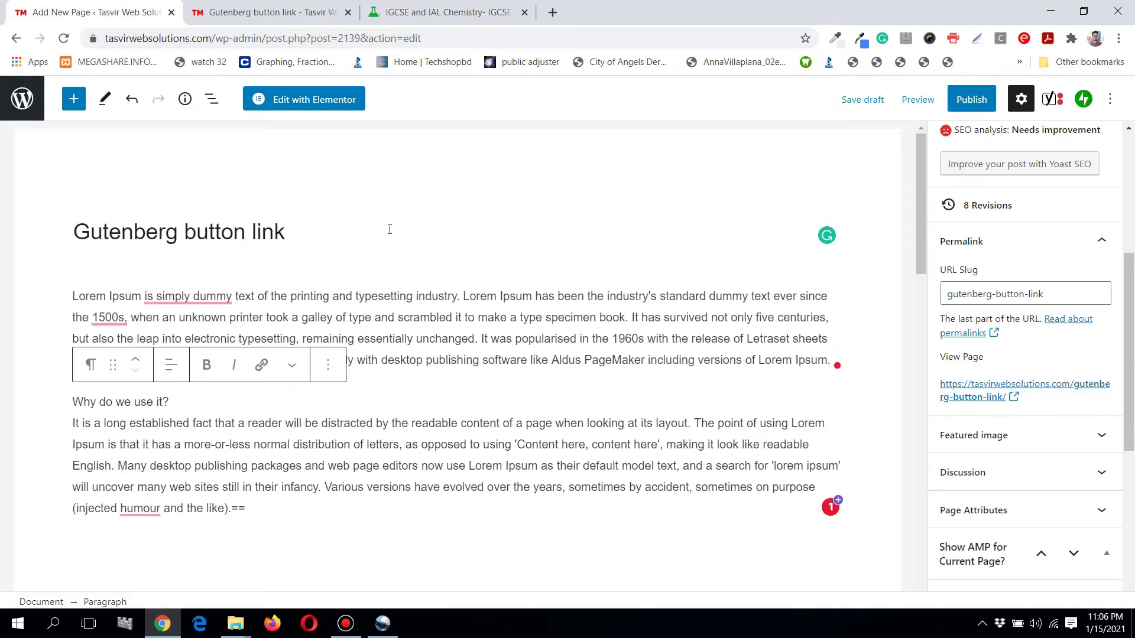
pyautogui.scroll(-1, 389, 229)
pyautogui.scroll(-1, 388, 229)
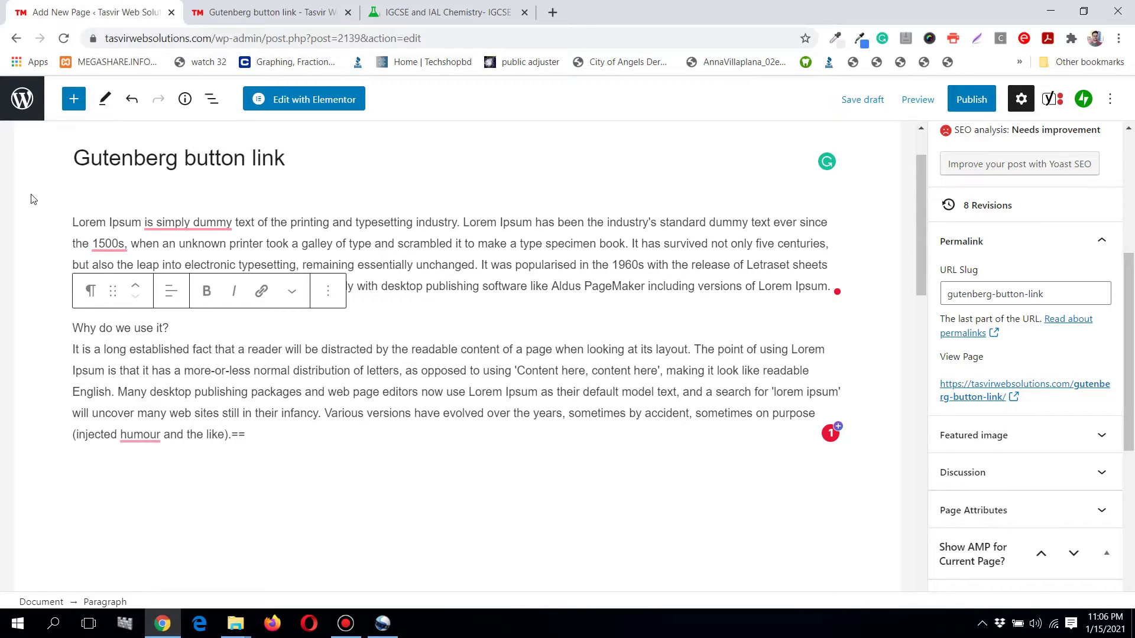
# - Check the published page, then start a new empty block after the last paragraph in the editor
pyautogui.click(266, 11)
pyautogui.scroll(-3, 488, 300)
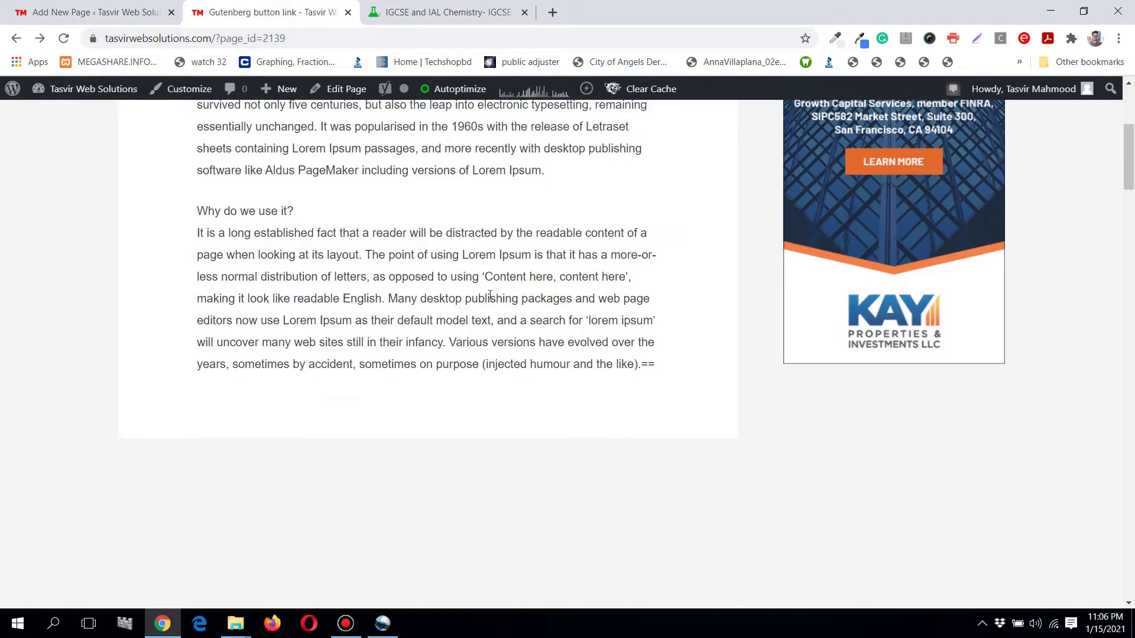
pyautogui.scroll(2, 489, 300)
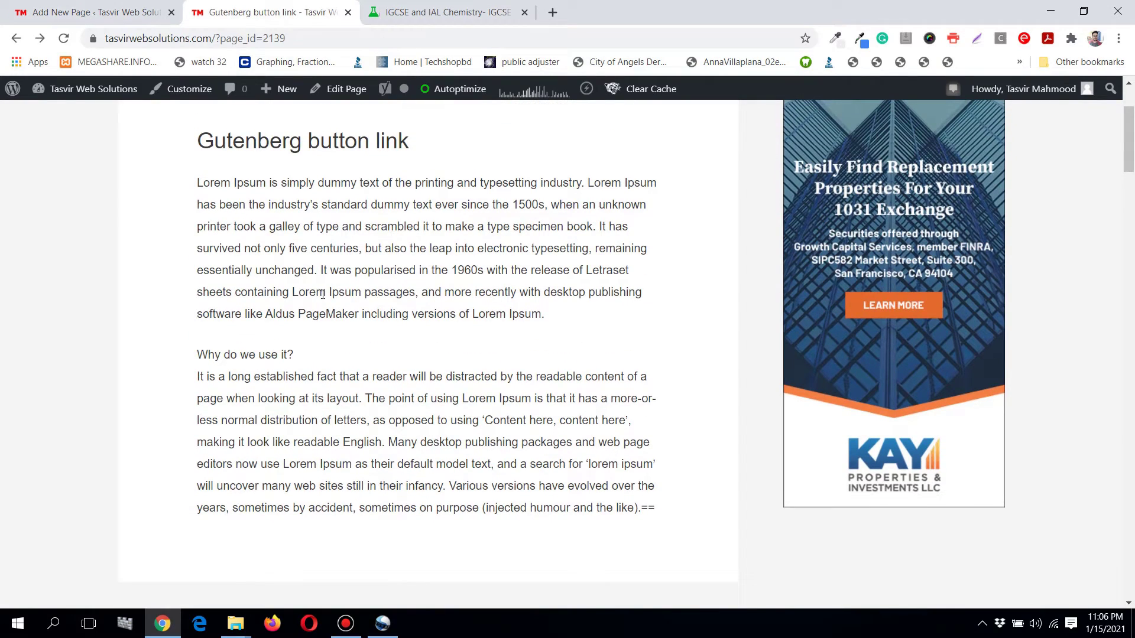
pyautogui.click(119, 11)
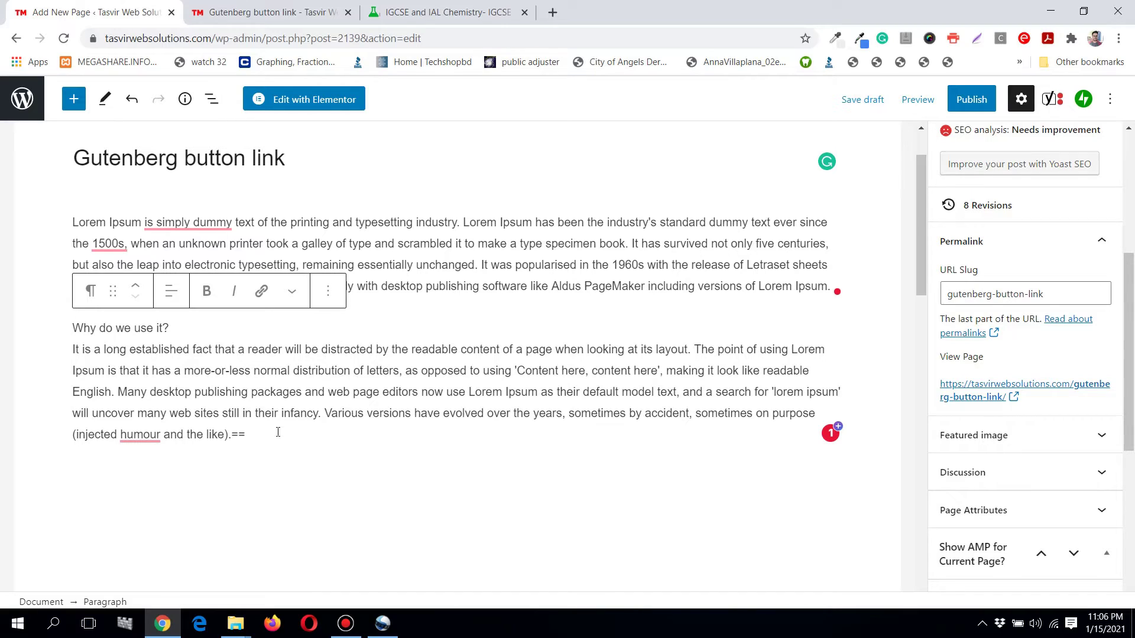
pyautogui.press('Return')
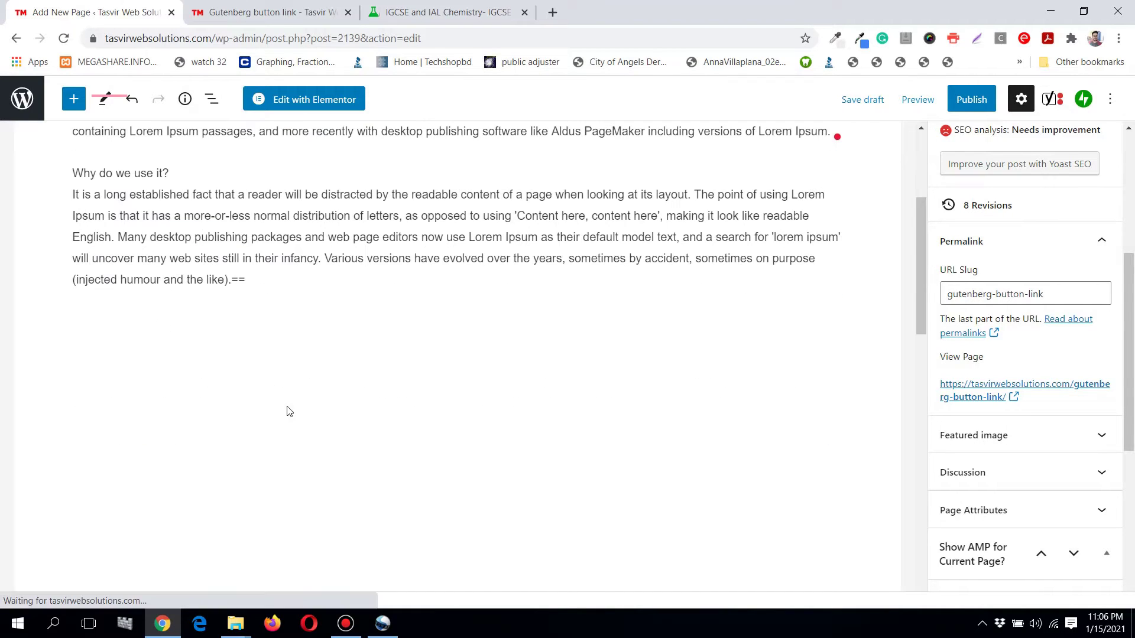
# - Insert an Image block and fill it with the bokeh lights photo from the Media Library
pyautogui.click(828, 320)
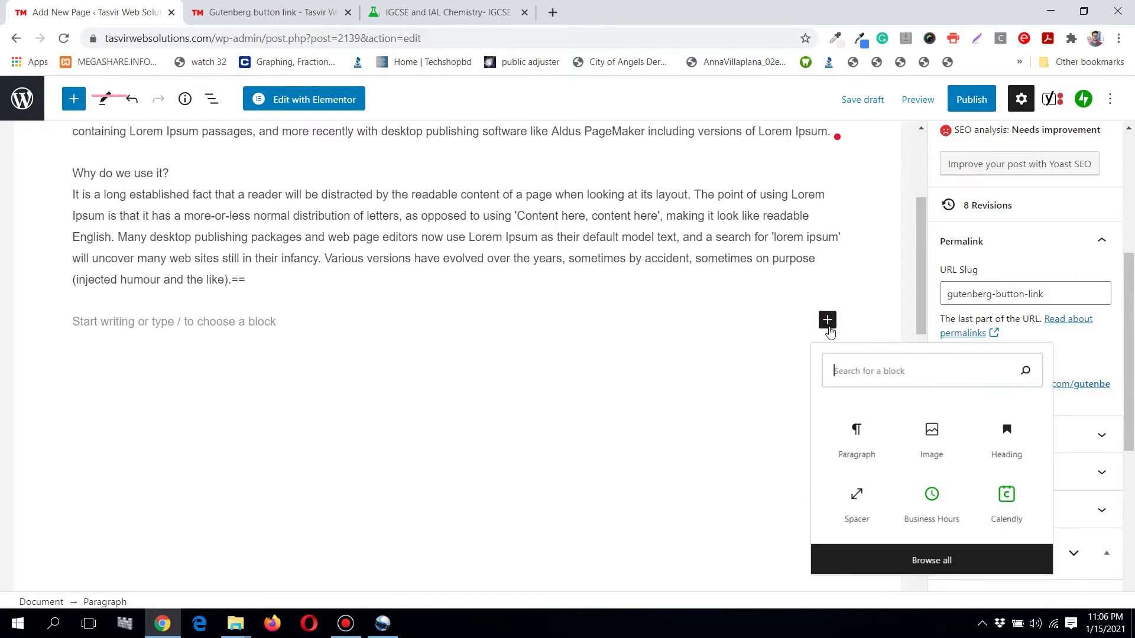
pyautogui.click(932, 454)
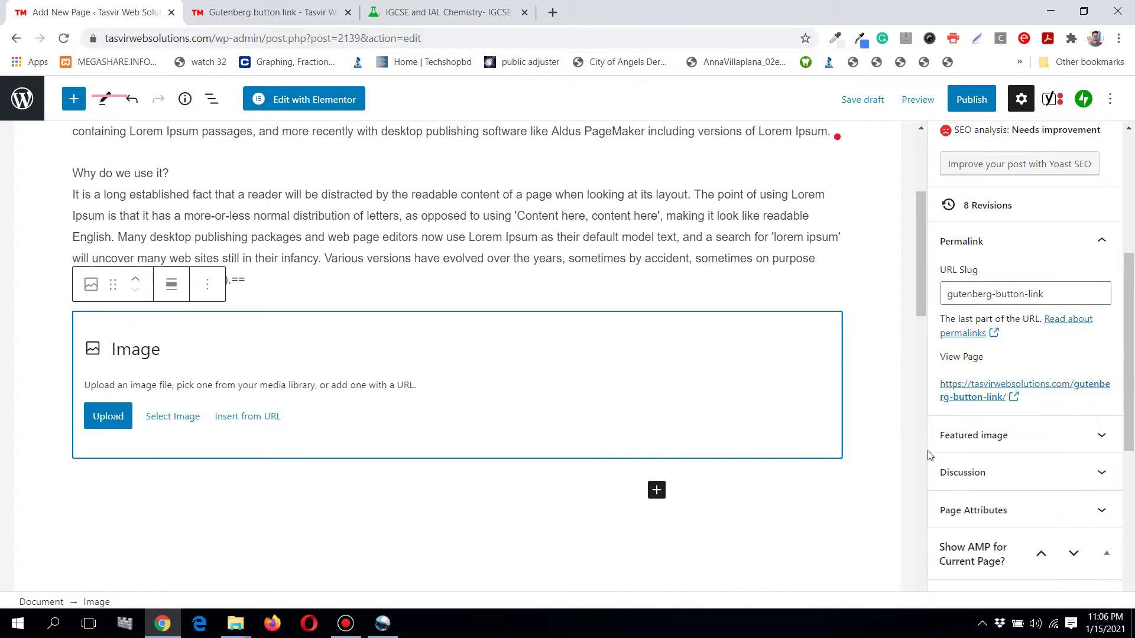
pyautogui.click(199, 418)
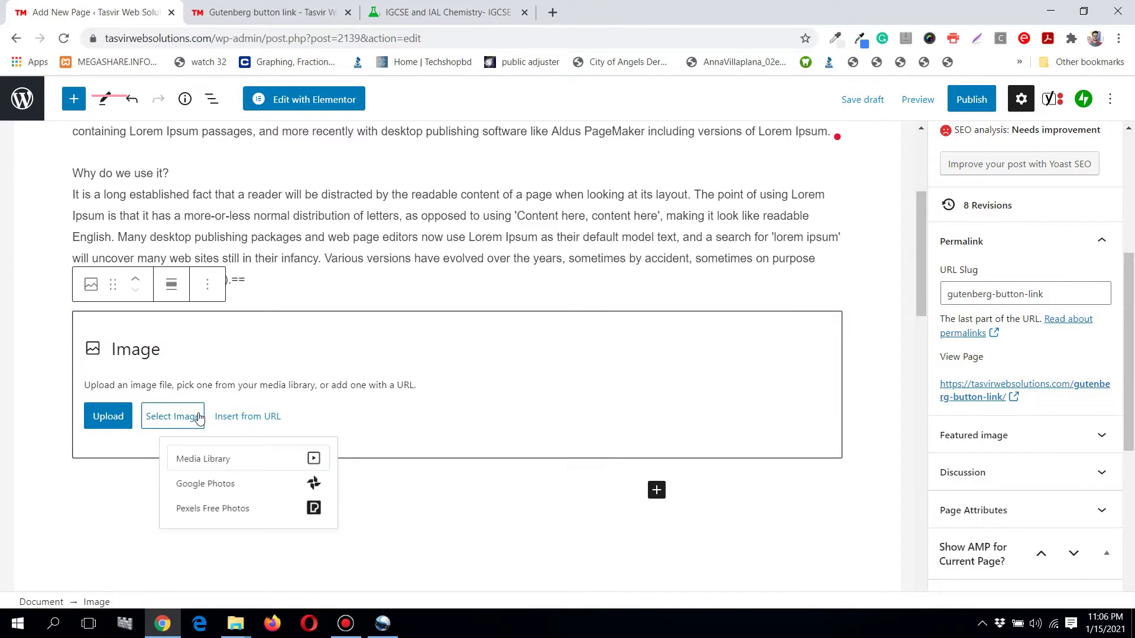
pyautogui.click(227, 464)
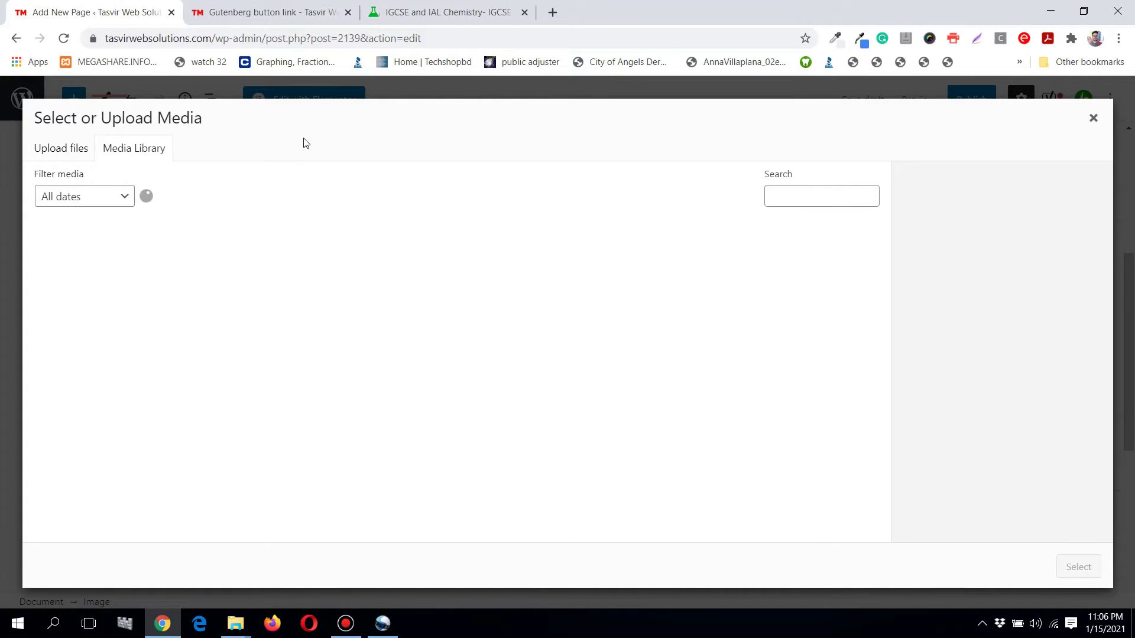
pyautogui.click(88, 302)
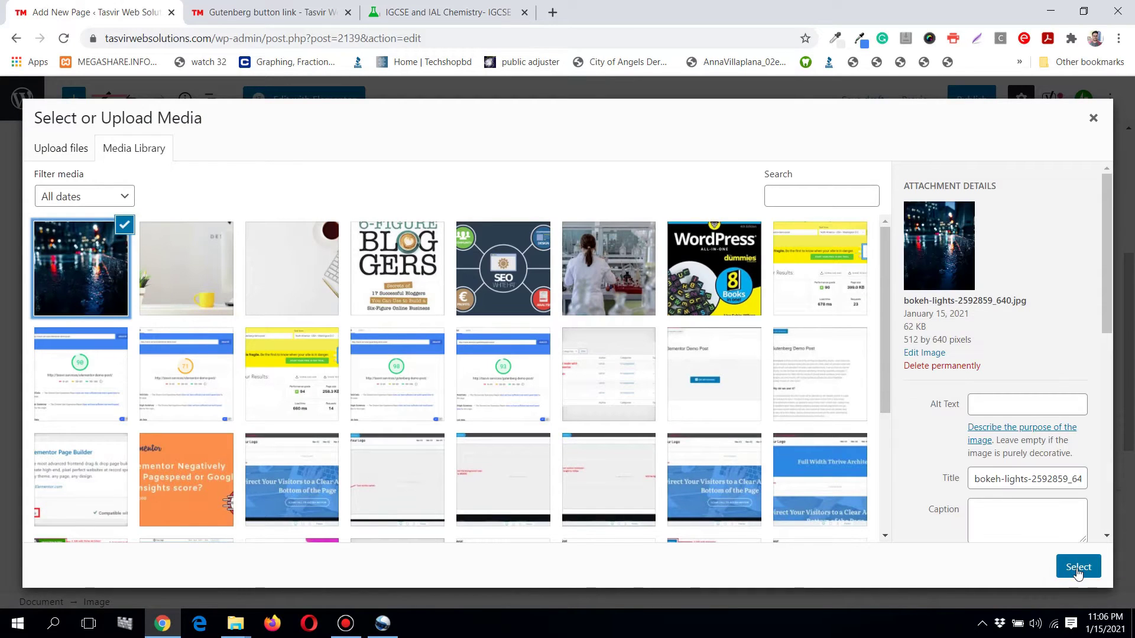
pyautogui.click(1079, 567)
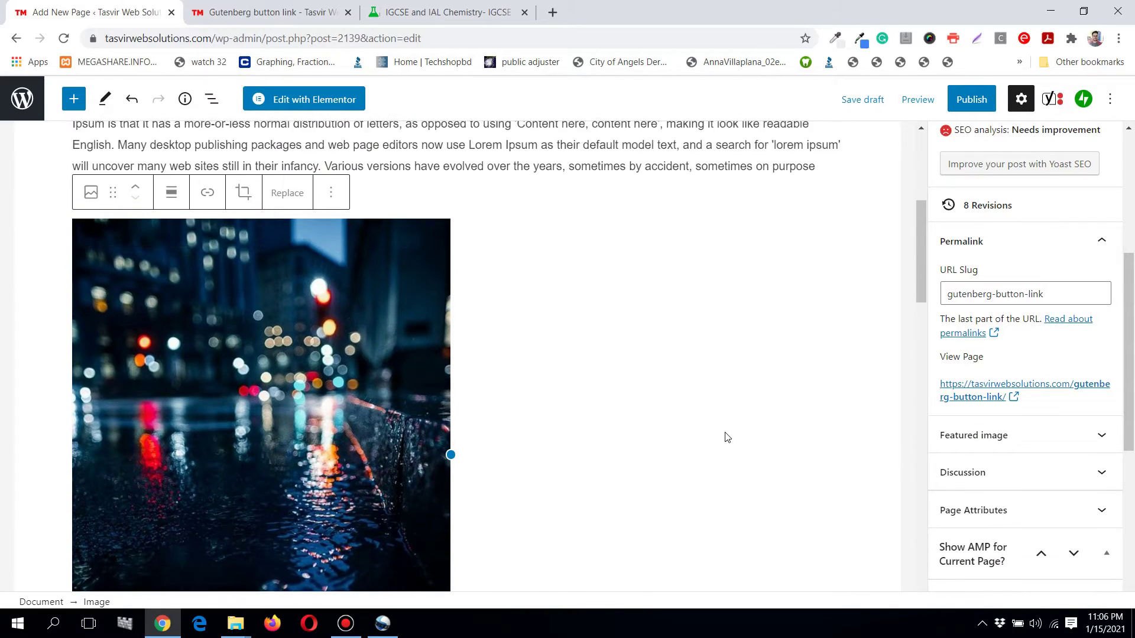
# - Copy the IGCSE and IAL Chemistry site's URL from its address bar and return to the editor
pyautogui.click(275, 12)
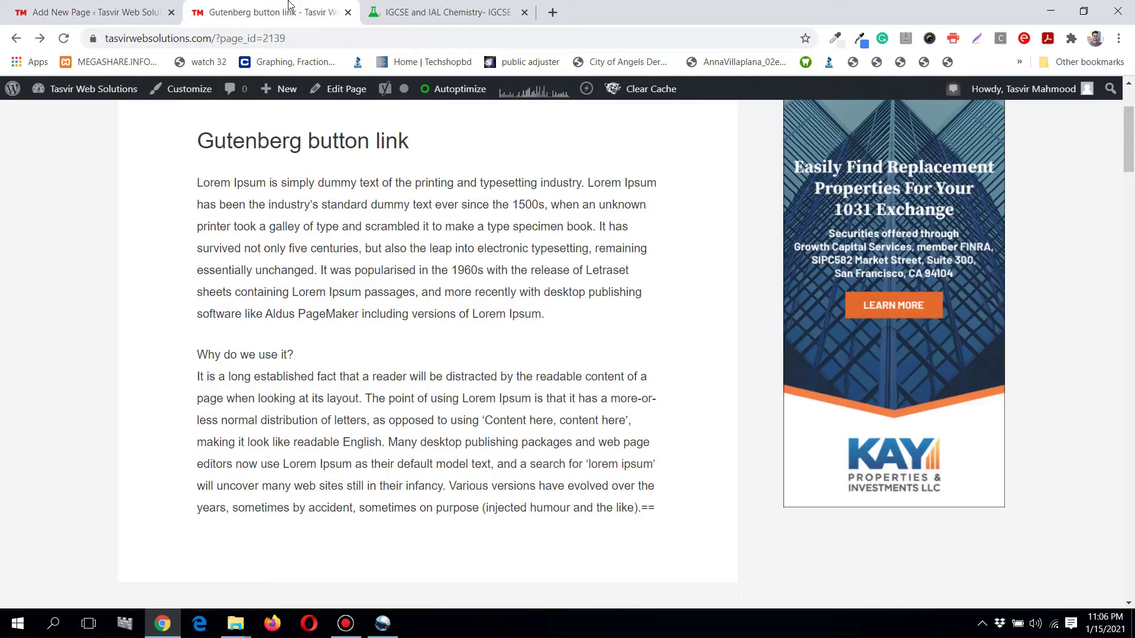
pyautogui.click(420, 12)
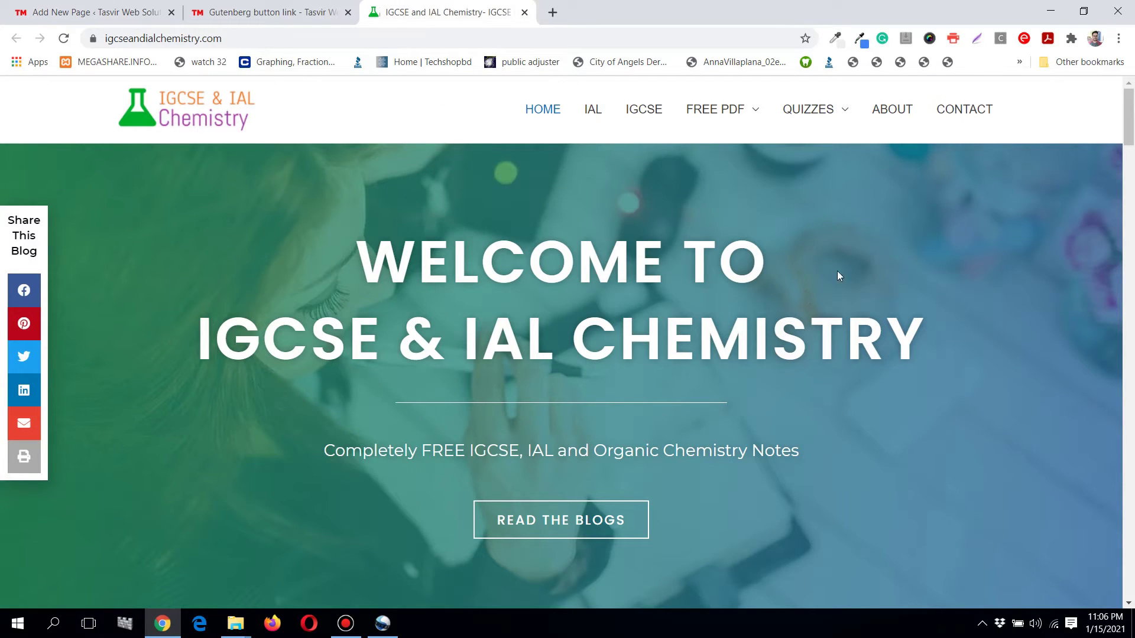
pyautogui.click(353, 35)
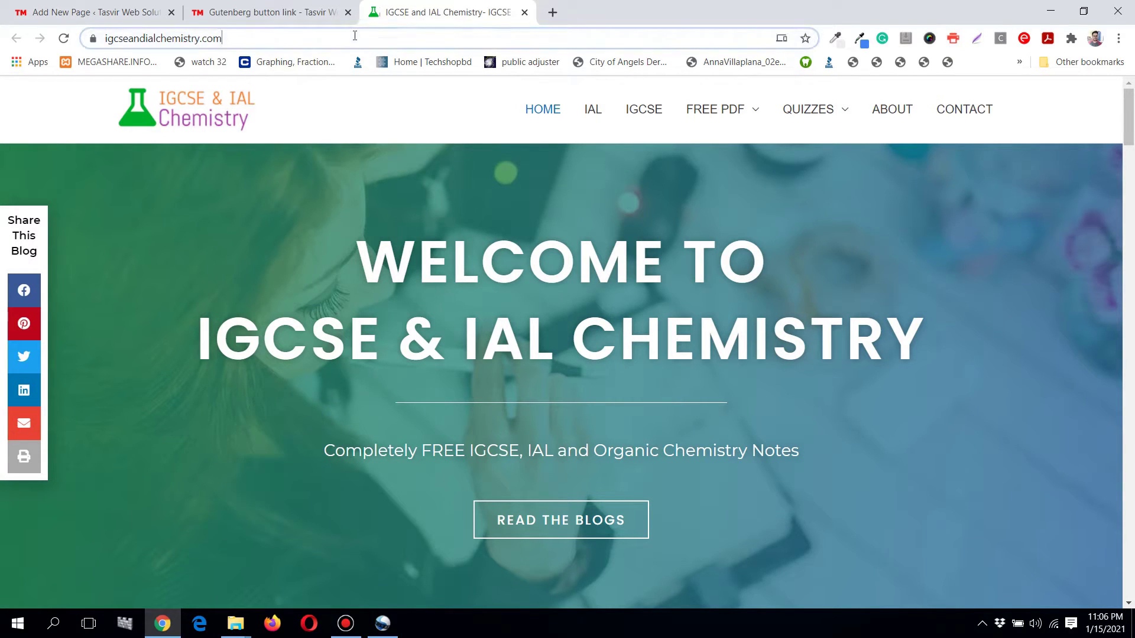
pyautogui.rightClick(354, 35)
pyautogui.click(414, 114)
pyautogui.click(42, 7)
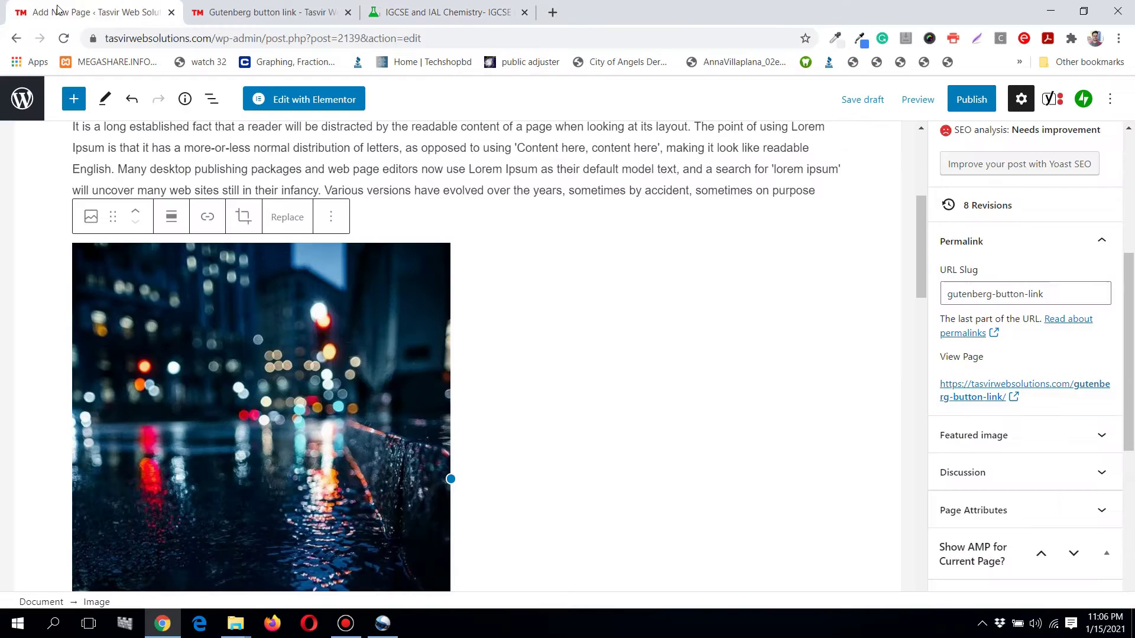
# - Link the bokeh image to the pasted igcseandialchemistry.com address and save the draft
pyautogui.click(283, 322)
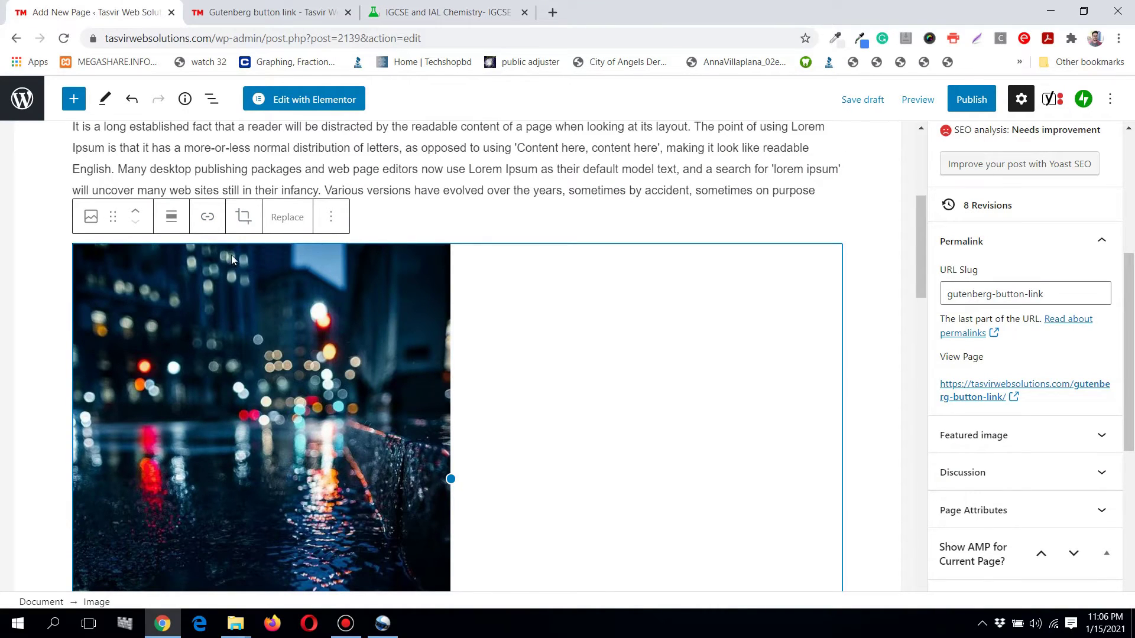
pyautogui.click(207, 218)
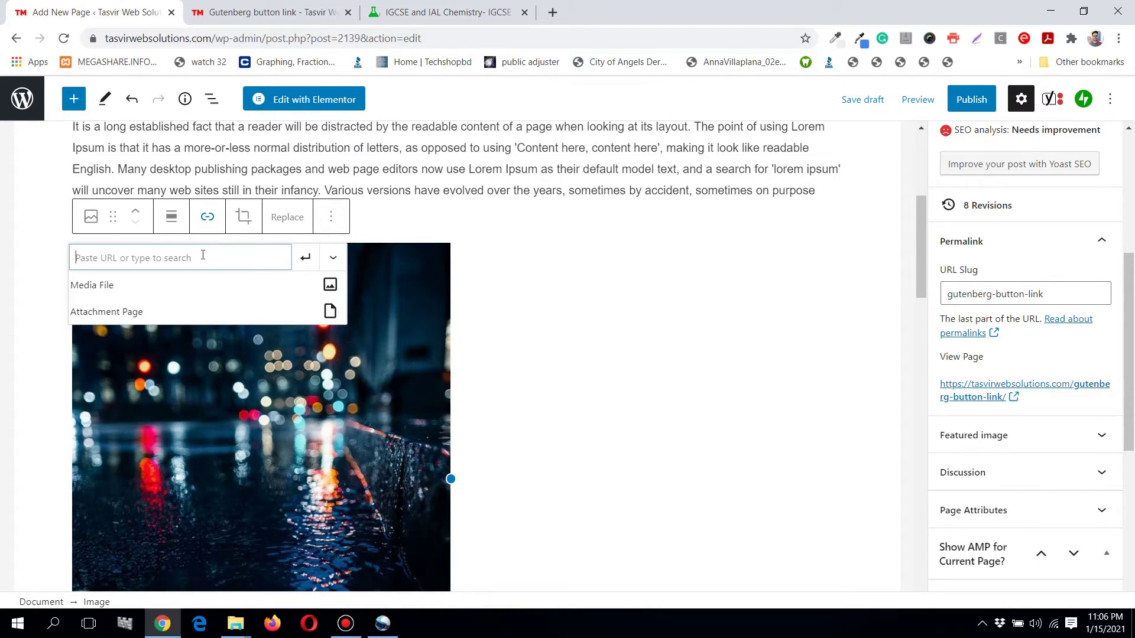
pyautogui.rightClick(203, 257)
pyautogui.click(254, 346)
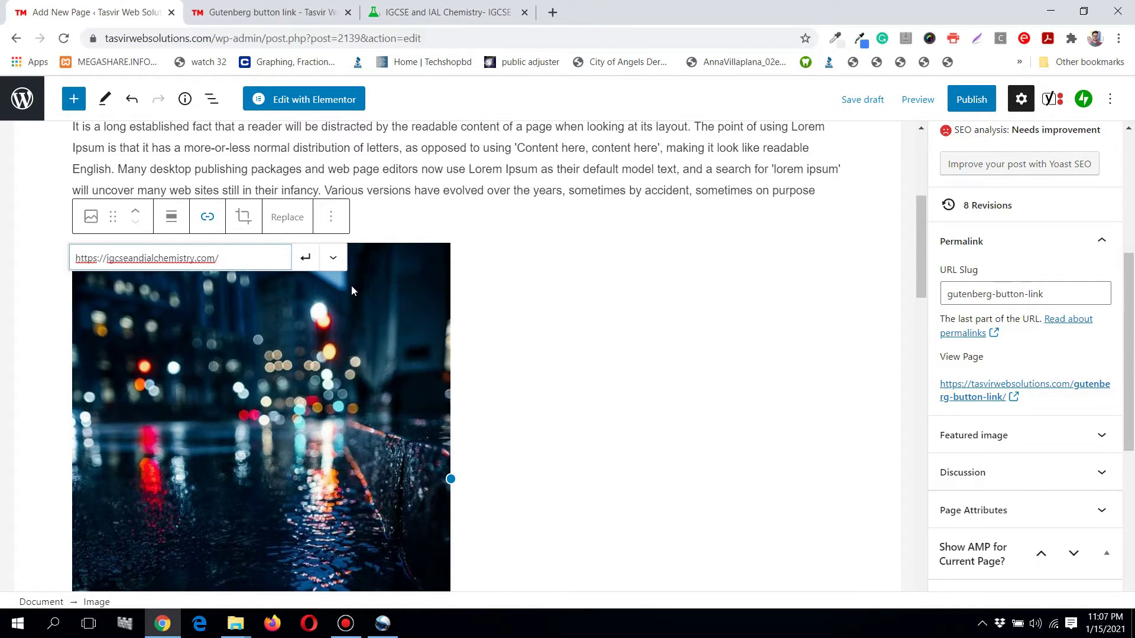
pyautogui.click(306, 262)
pyautogui.click(866, 100)
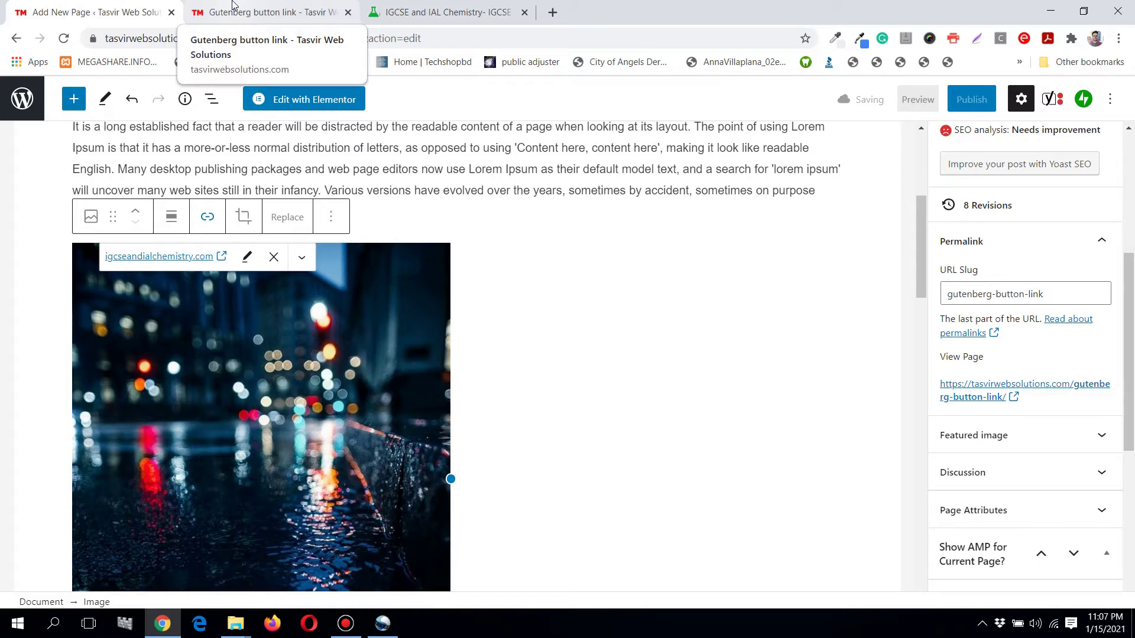
# - Reload the live page and follow the image's link to confirm it opens the chemistry site
pyautogui.click(278, 11)
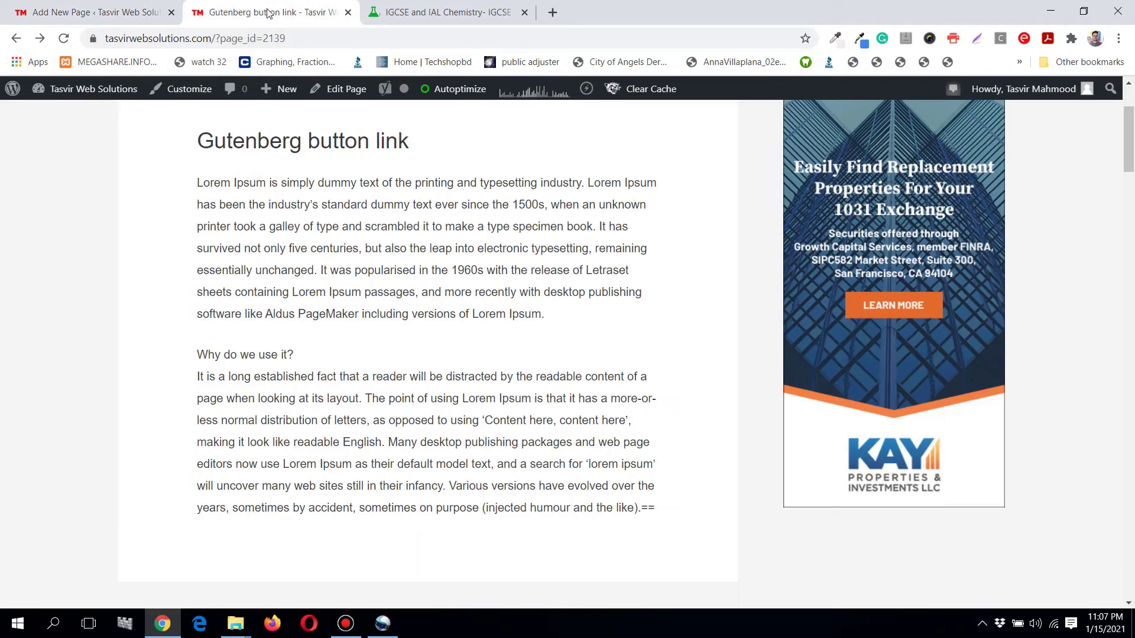
pyautogui.click(64, 40)
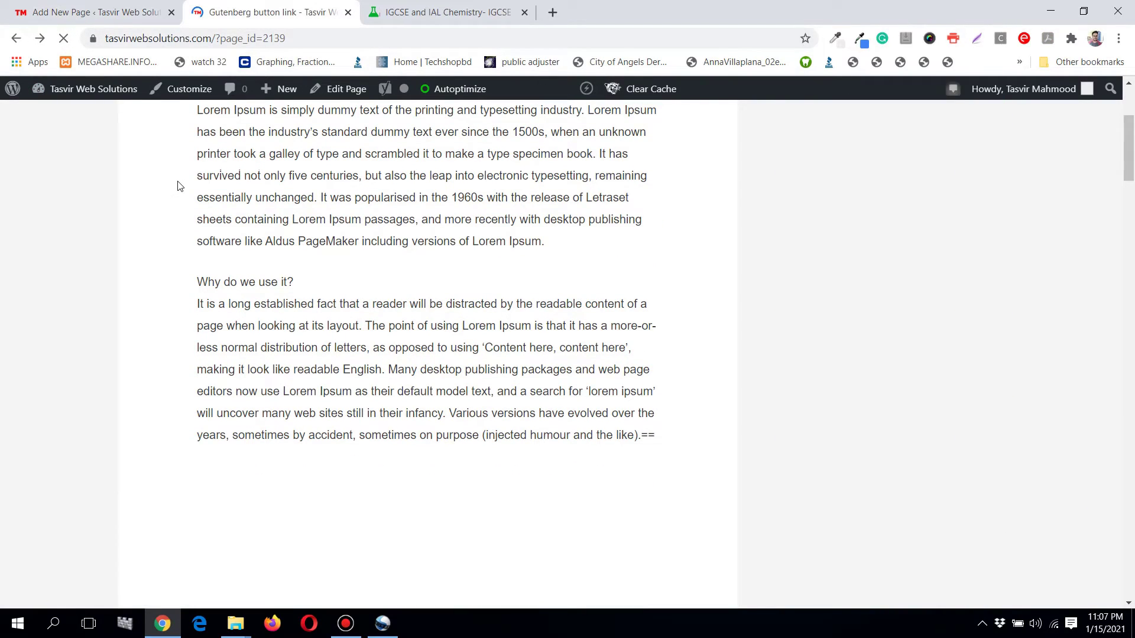
pyautogui.scroll(-3, 177, 187)
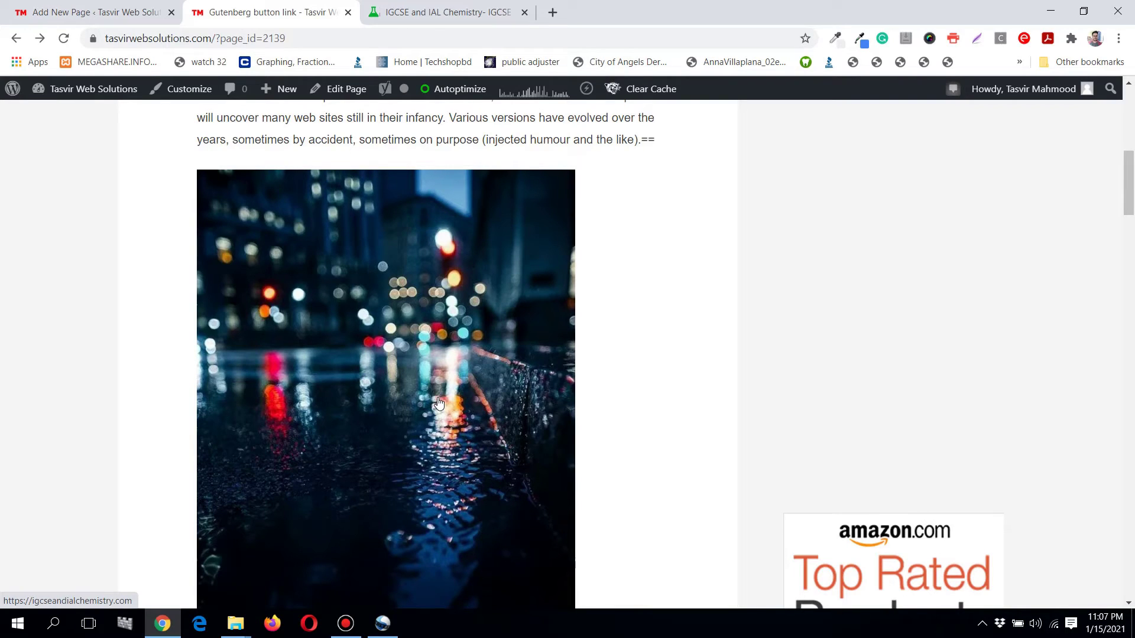
pyautogui.click(484, 377)
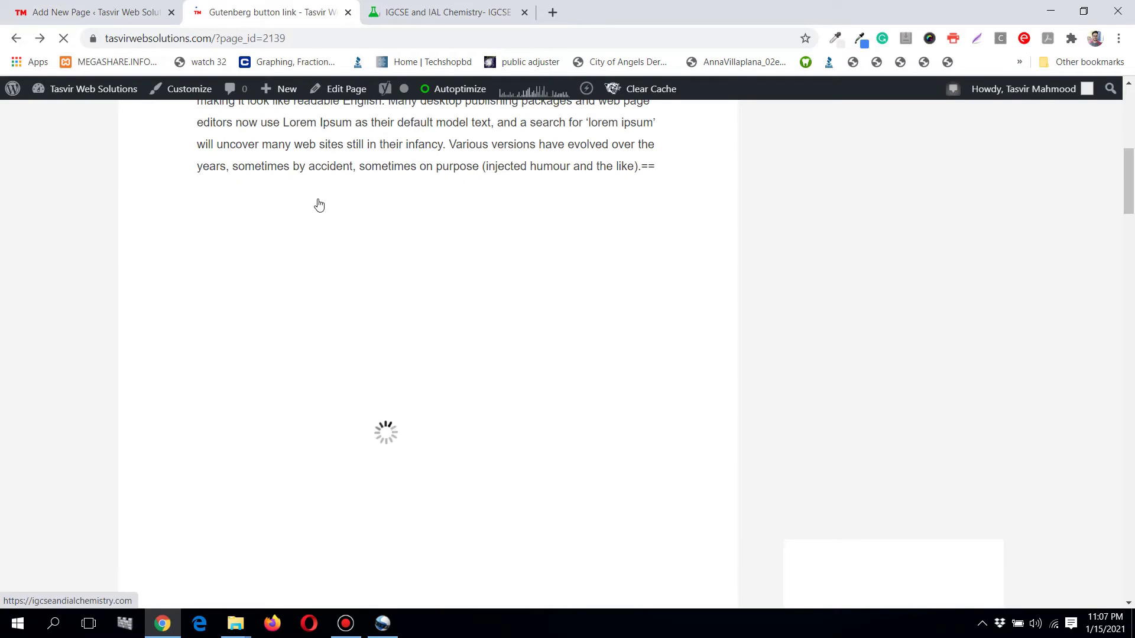
pyautogui.scroll(3, 319, 205)
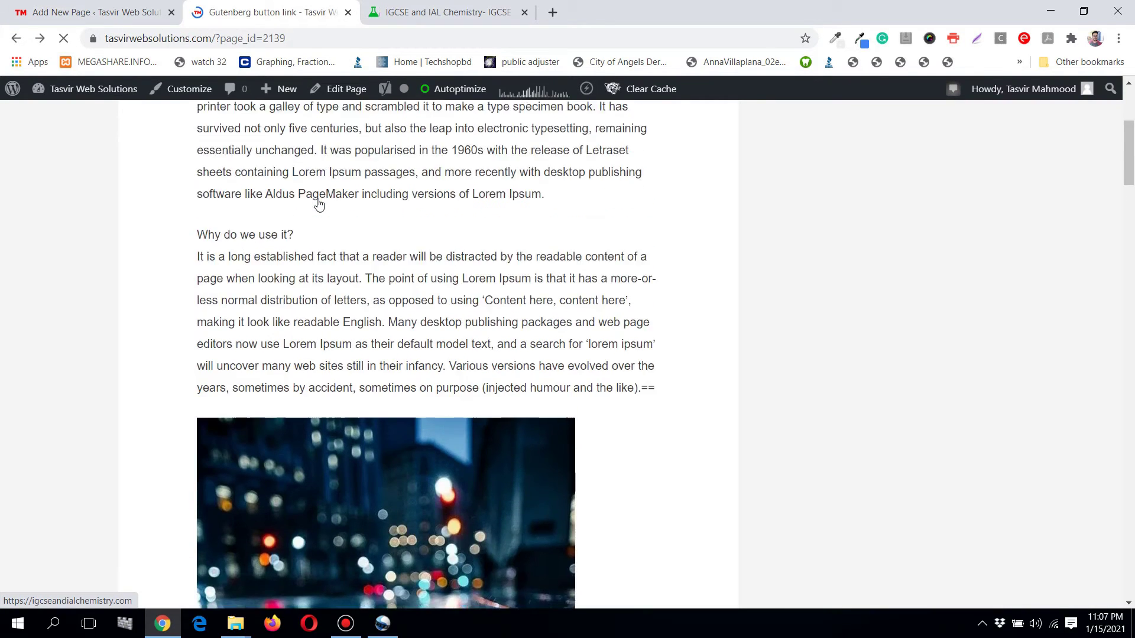
pyautogui.scroll(-3, 320, 205)
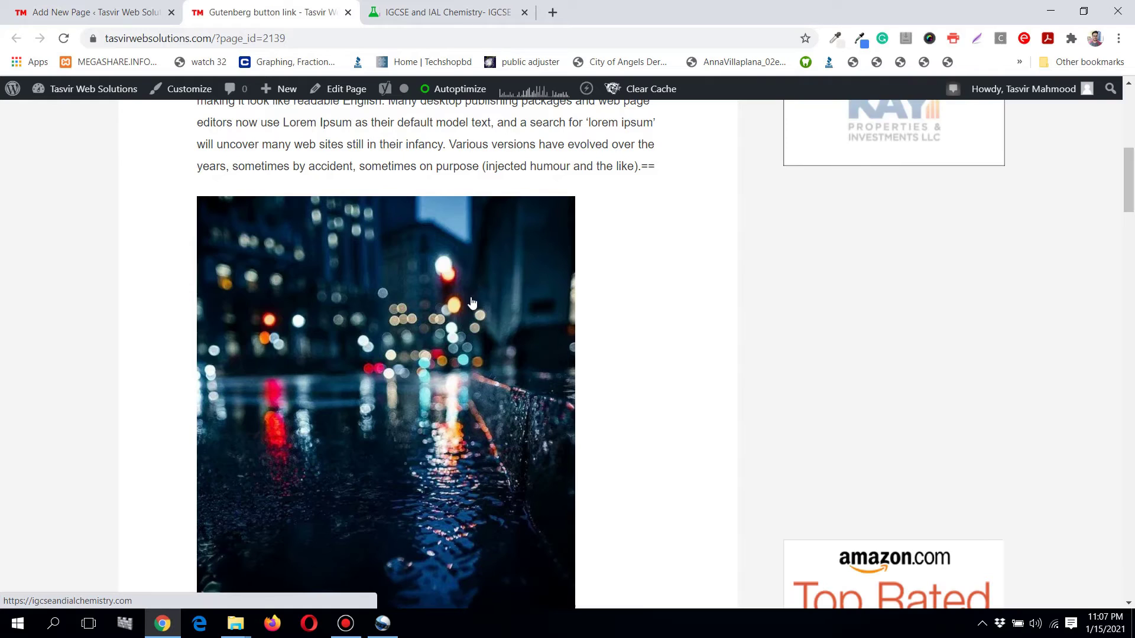
# - Back in the editor, select the image block and start editing its existing link
pyautogui.click(19, 18)
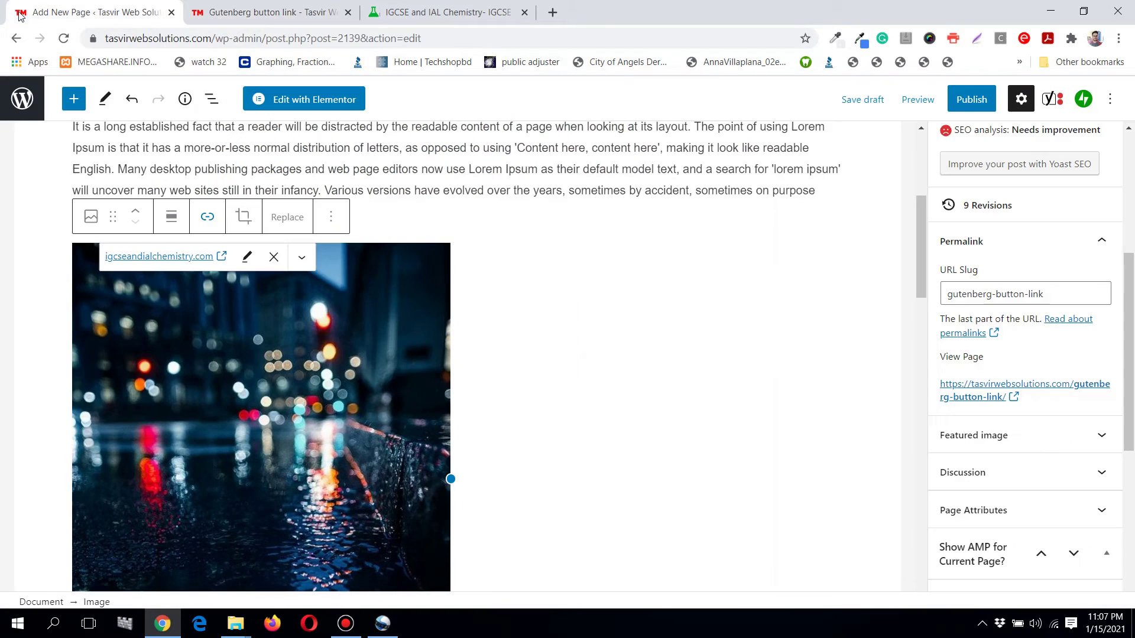
pyautogui.click(623, 168)
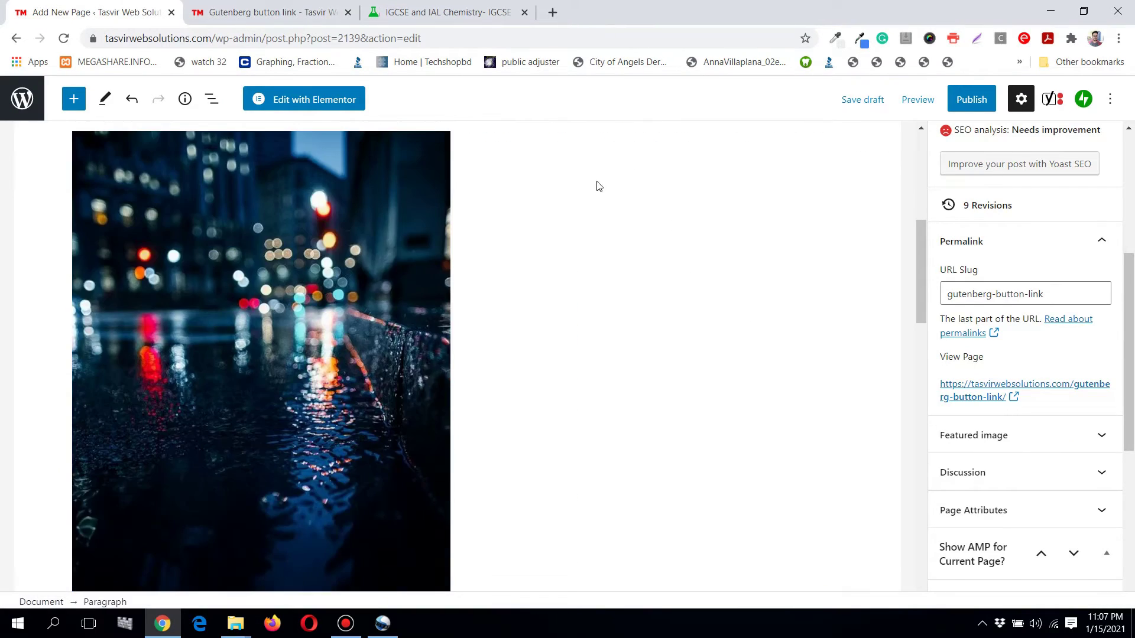
pyautogui.click(376, 340)
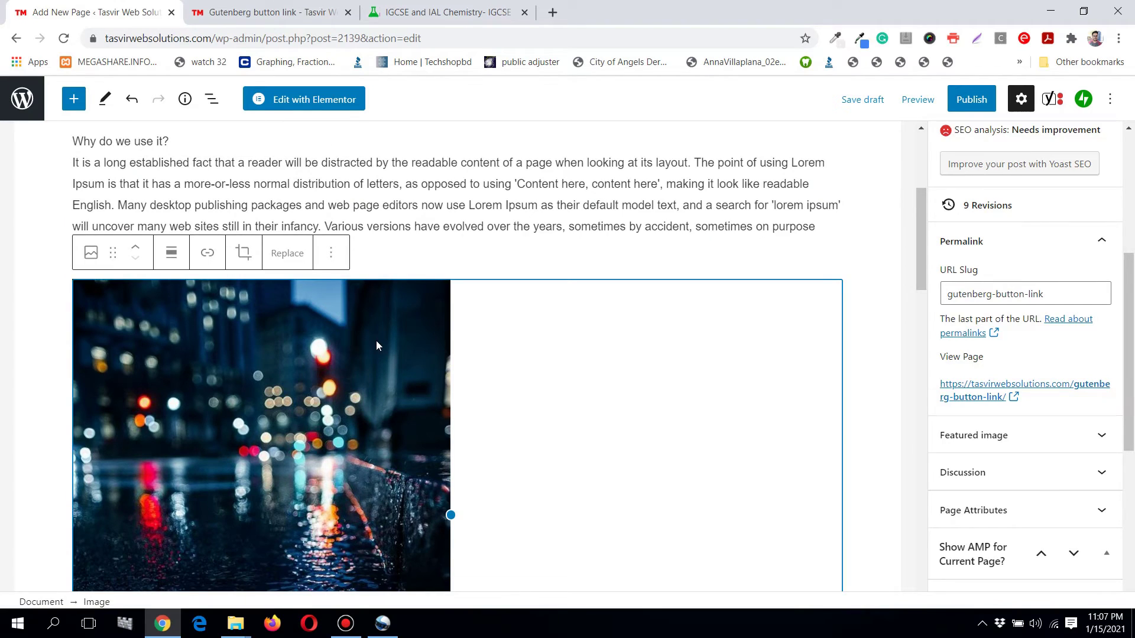
pyautogui.click(206, 257)
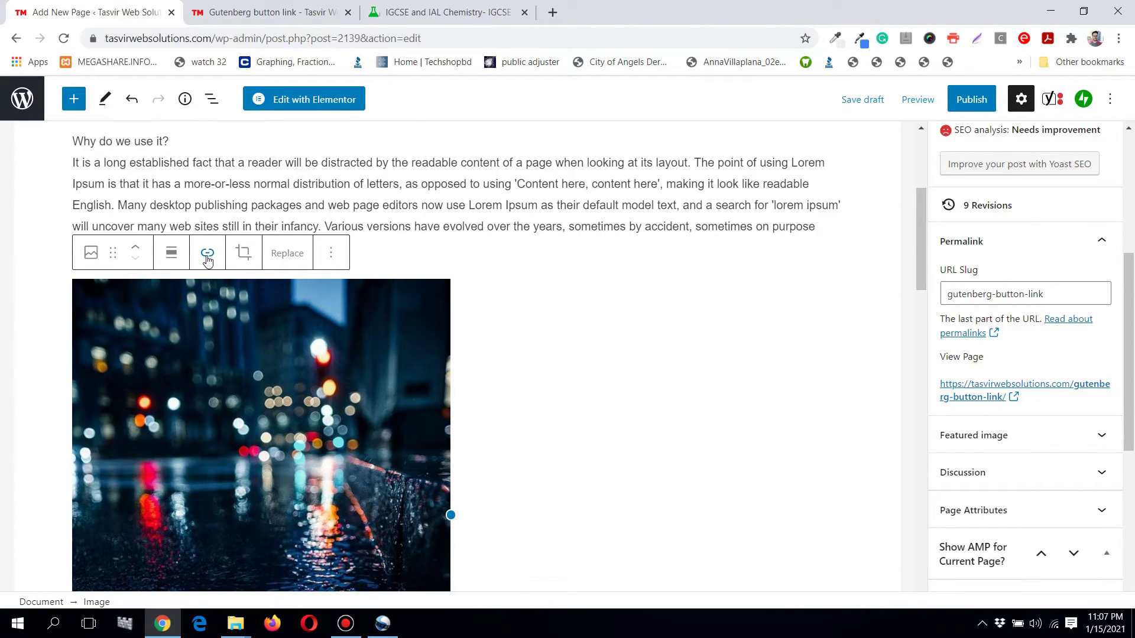
pyautogui.click(206, 255)
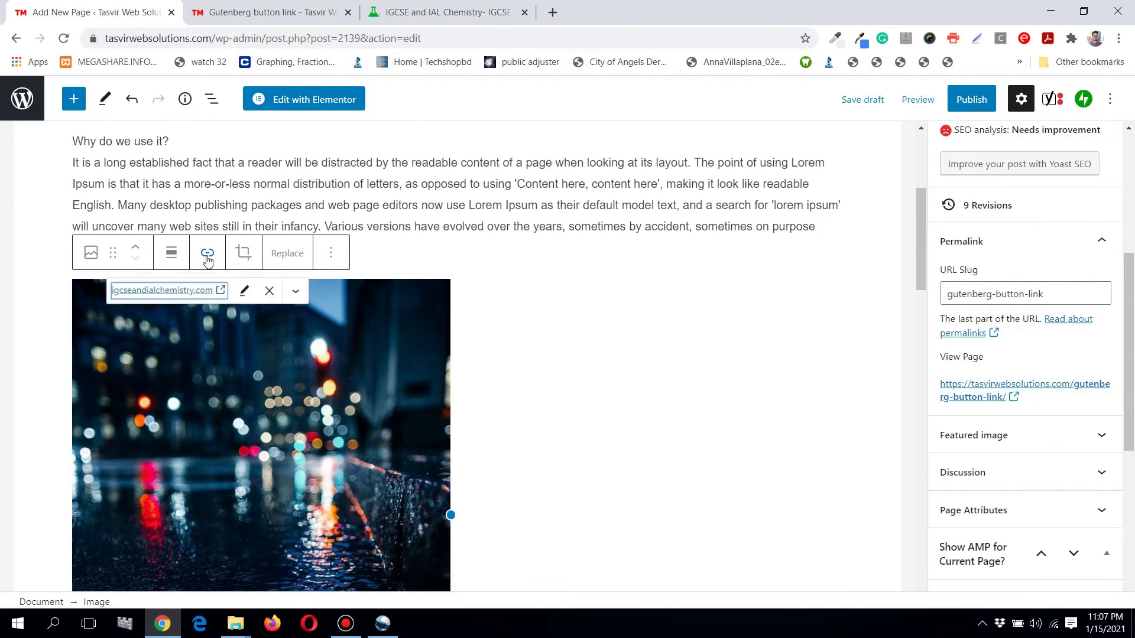
pyautogui.click(249, 296)
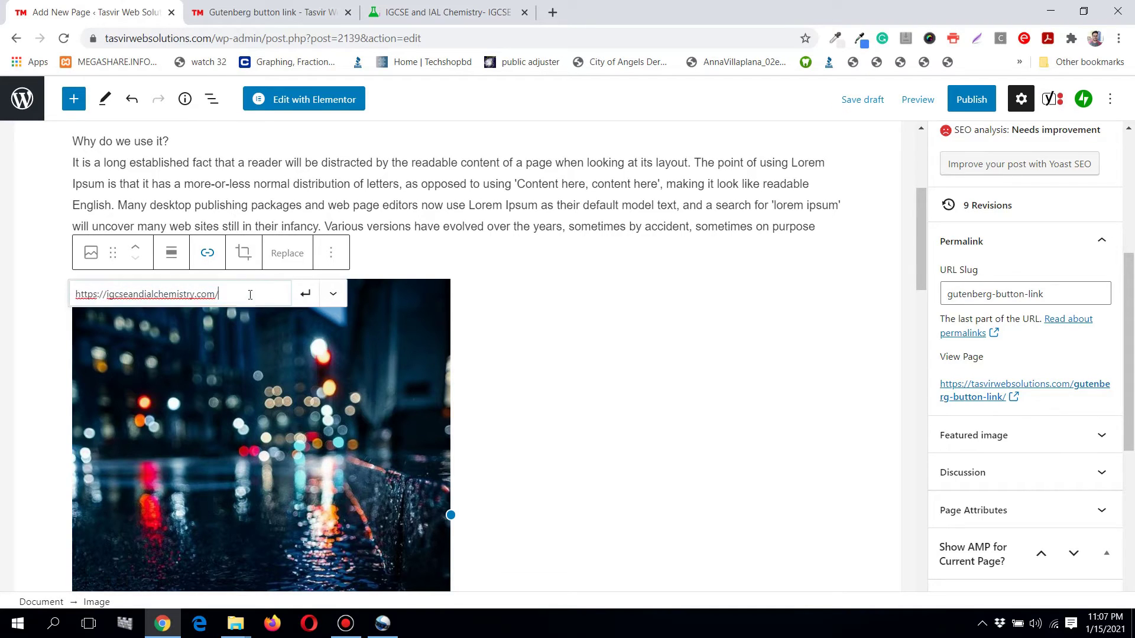
# - Switch on Open in new tab in the link settings and save the page as a draft
pyautogui.click(336, 302)
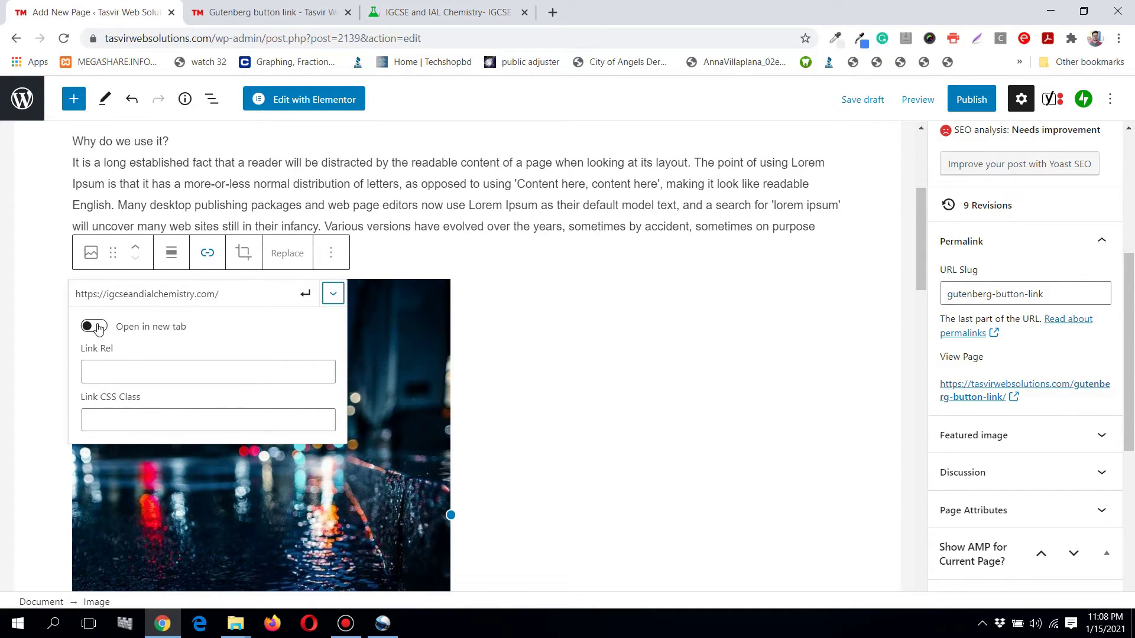
pyautogui.click(94, 327)
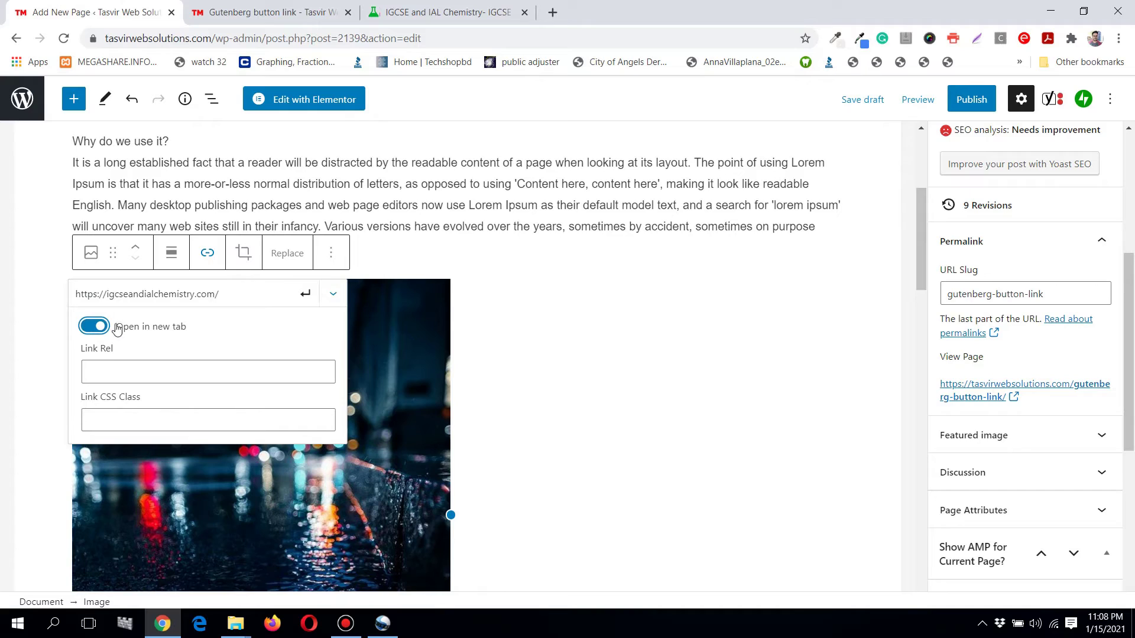
pyautogui.click(502, 343)
pyautogui.click(861, 100)
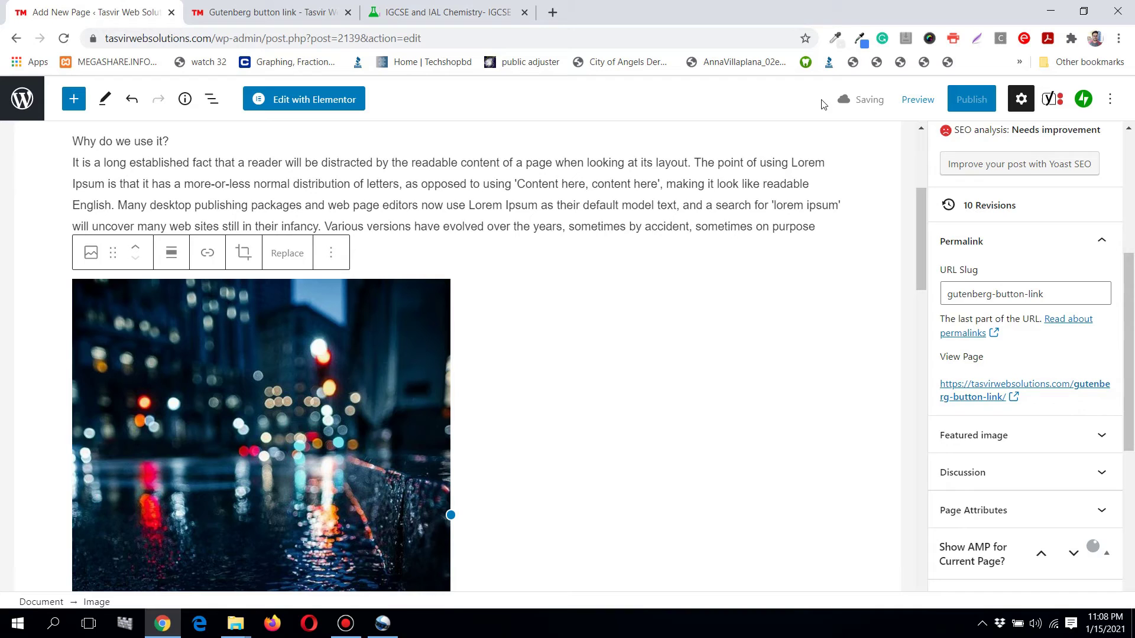
# - Reload the live page, confirm the image opens the chemistry site in a new tab, and return to the editor
pyautogui.click(297, 8)
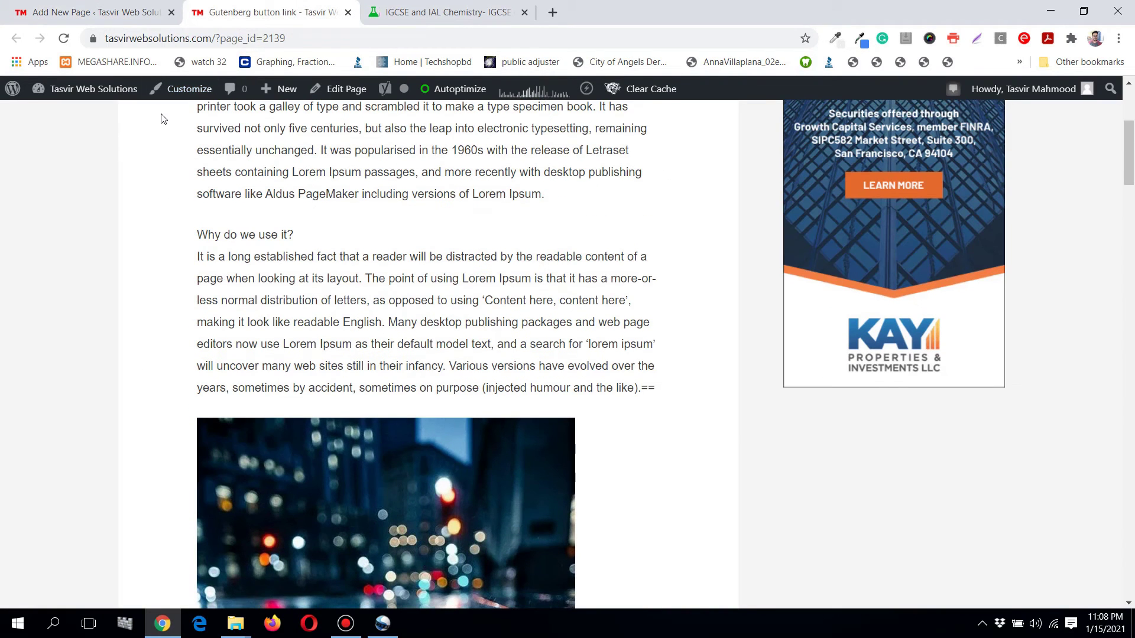
pyautogui.click(63, 39)
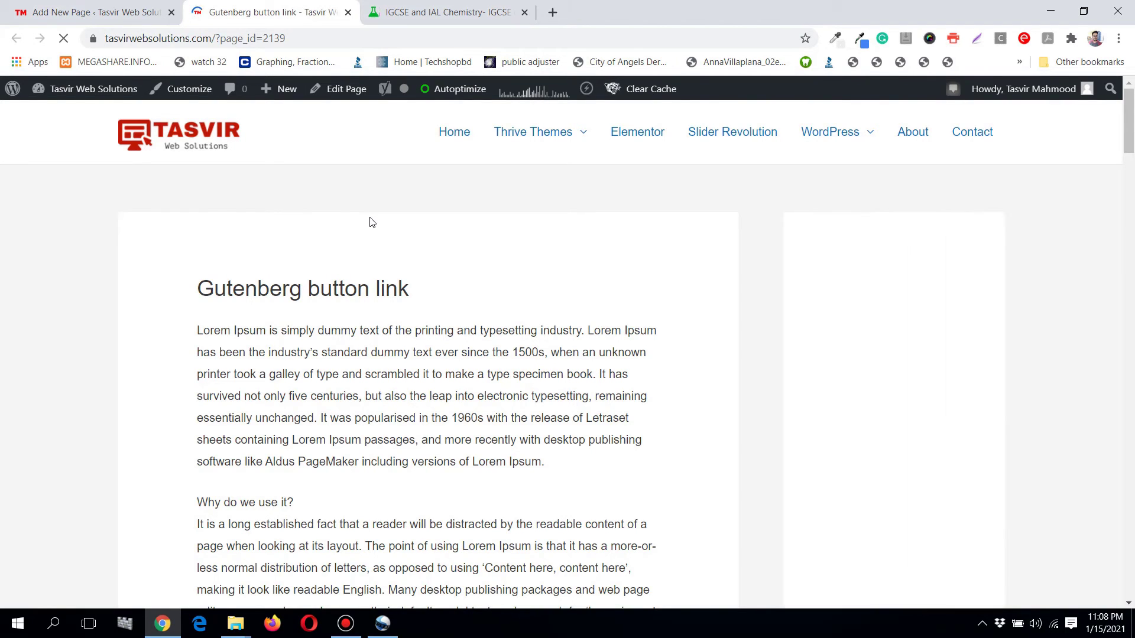
pyautogui.scroll(-1, 371, 222)
pyautogui.scroll(-4, 370, 223)
pyautogui.scroll(-1, 371, 222)
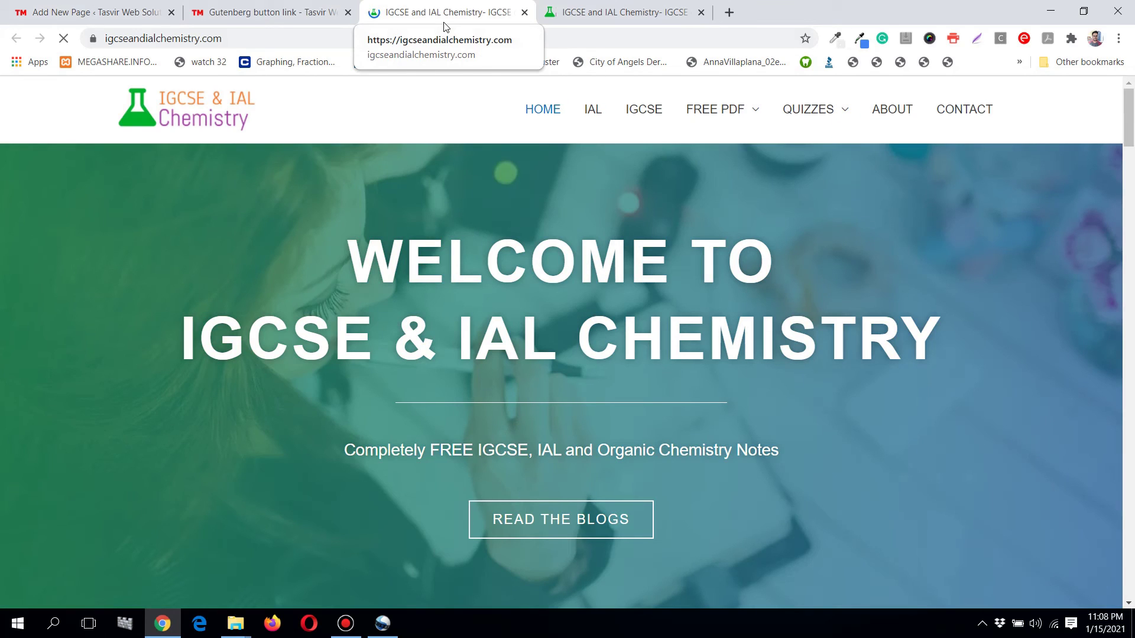
pyautogui.click(304, 16)
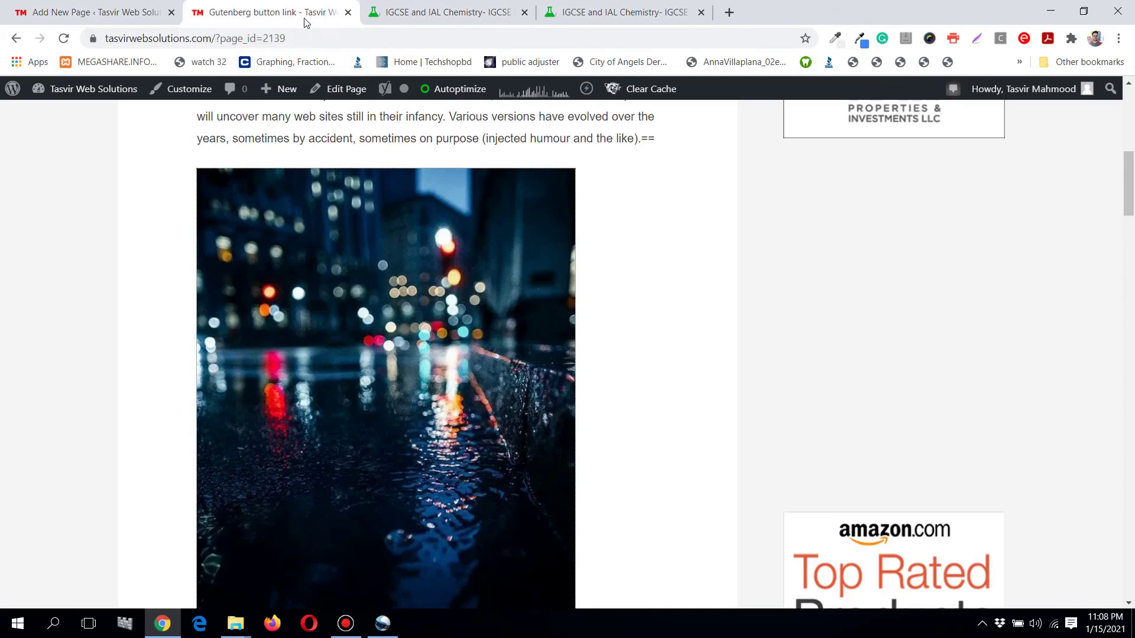
pyautogui.scroll(2, 593, 287)
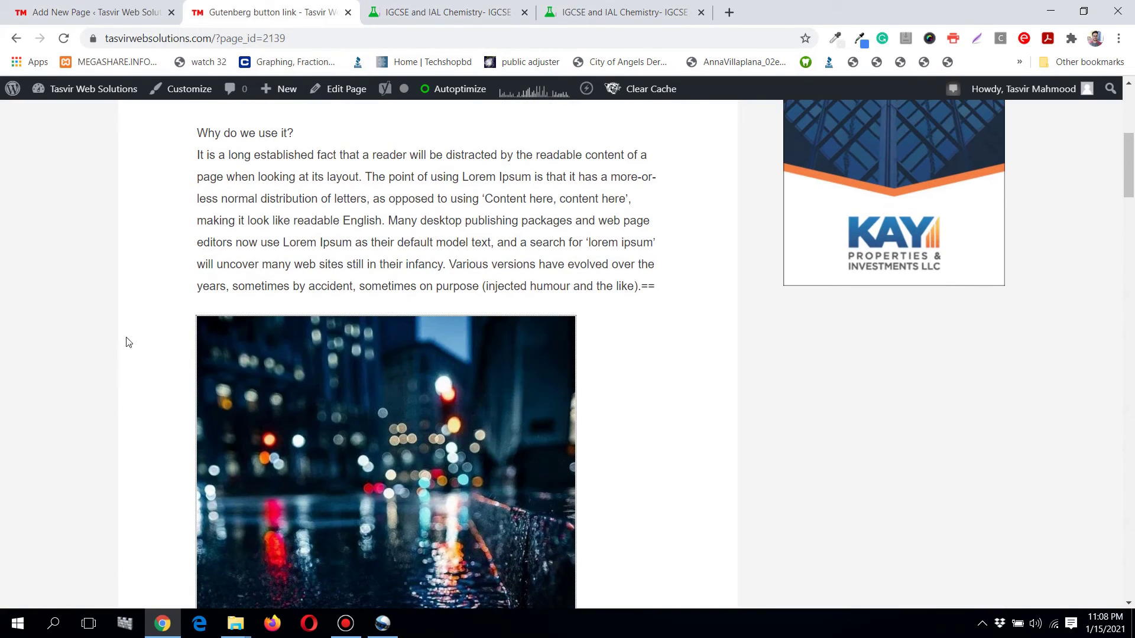
pyautogui.scroll(1, 352, 170)
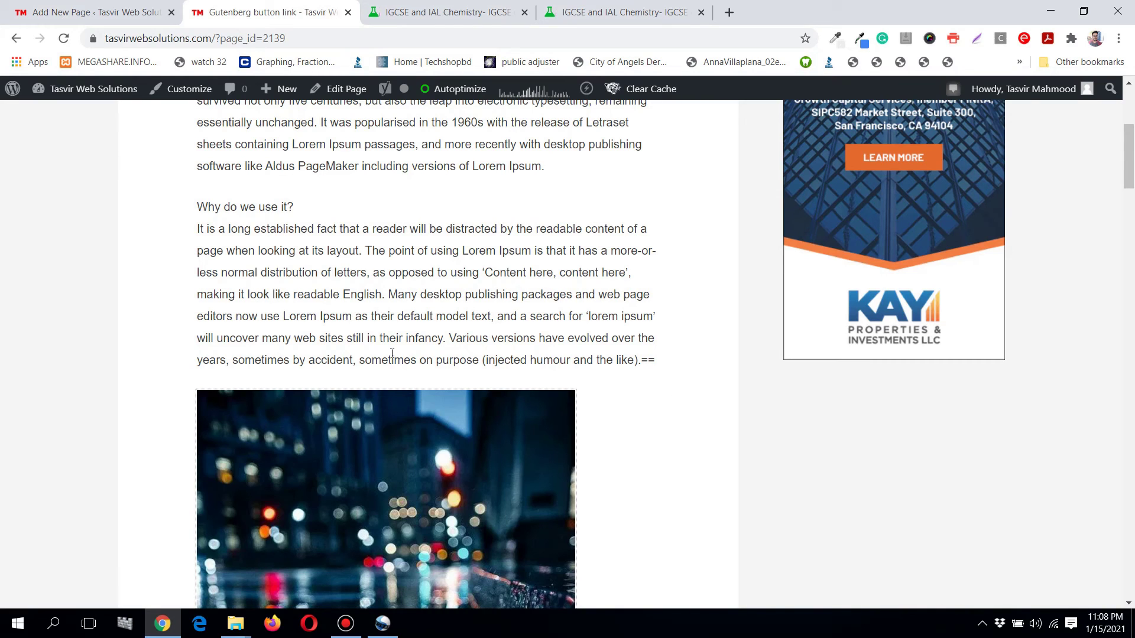
pyautogui.click(229, 395)
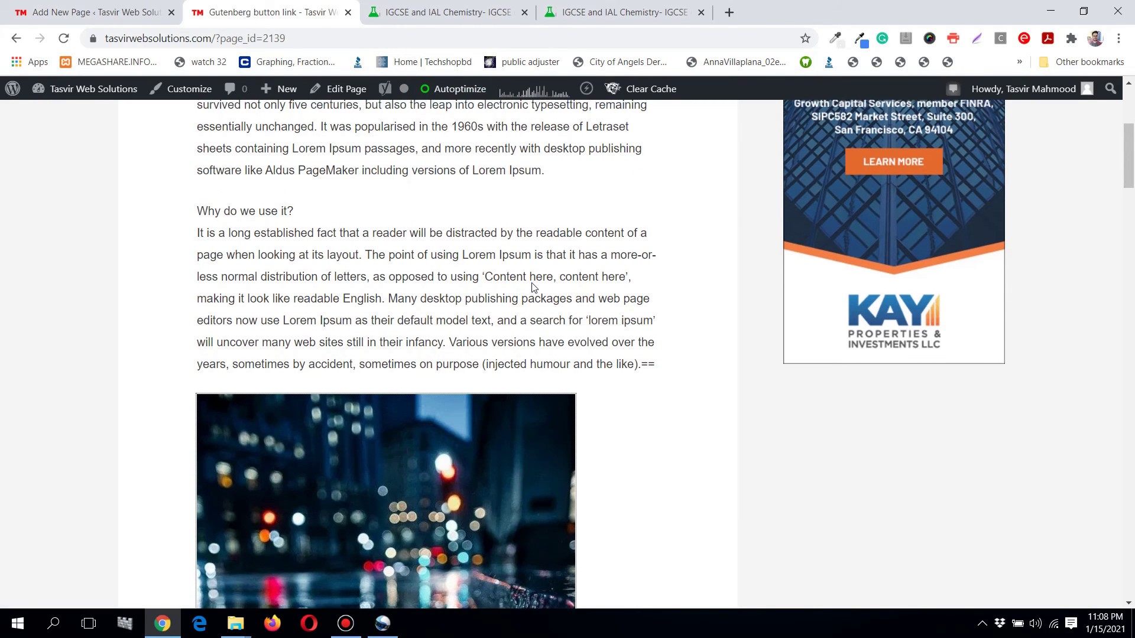
pyautogui.scroll(4, 532, 286)
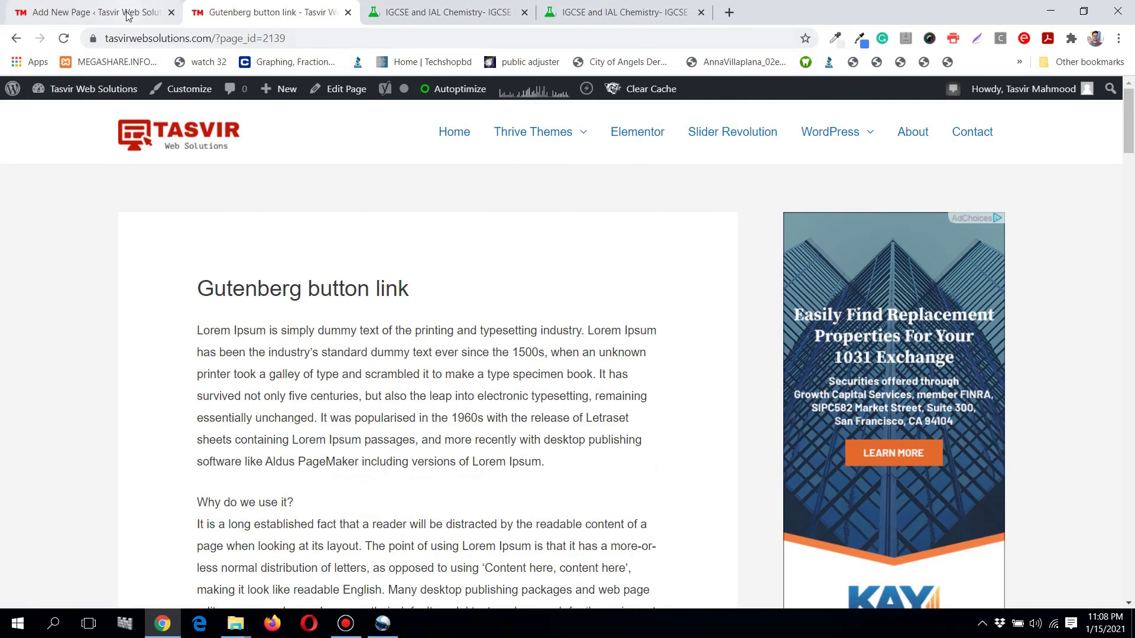
pyautogui.click(128, 12)
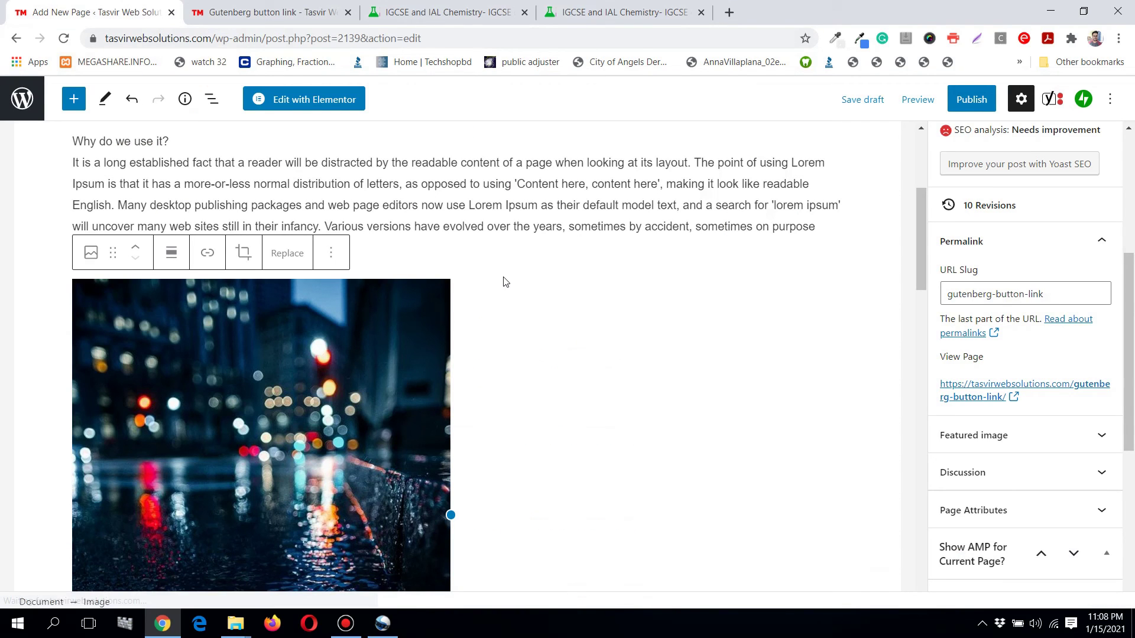